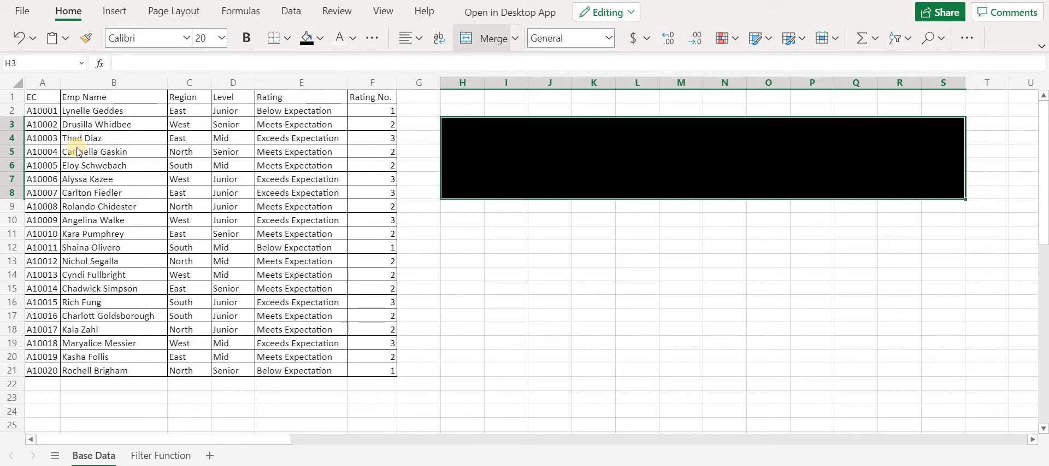
Type the note 'Filter : is used to filter a range of data based on the criterial specified' into the black box at H3
double_click(455, 146)
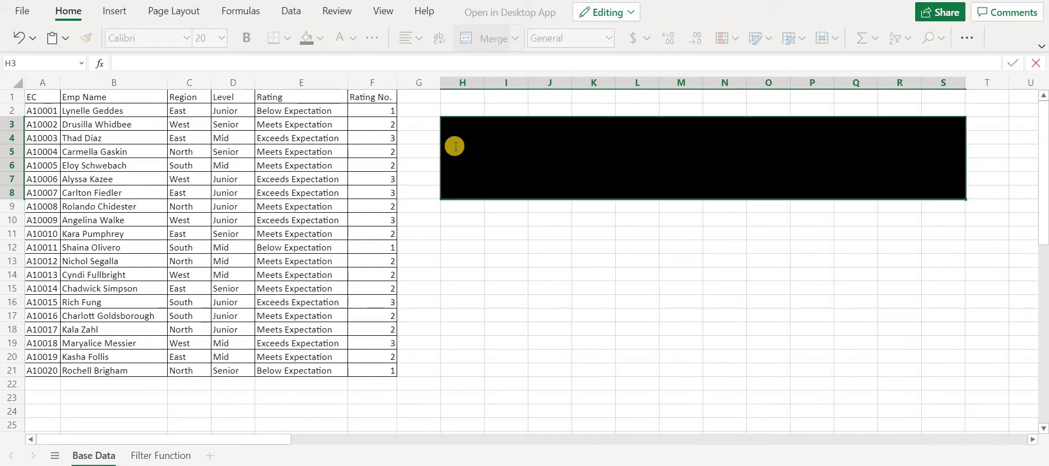
type("Filter")
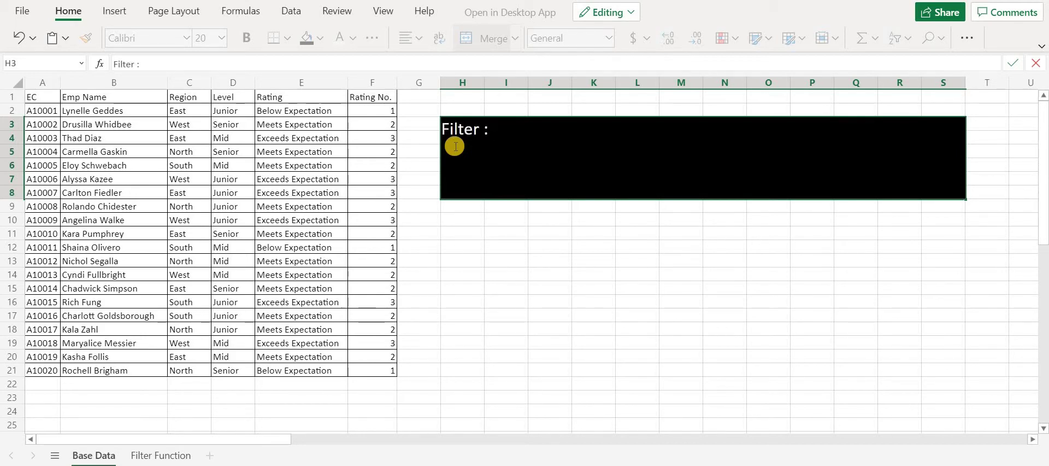
type(" : is used to filter ")
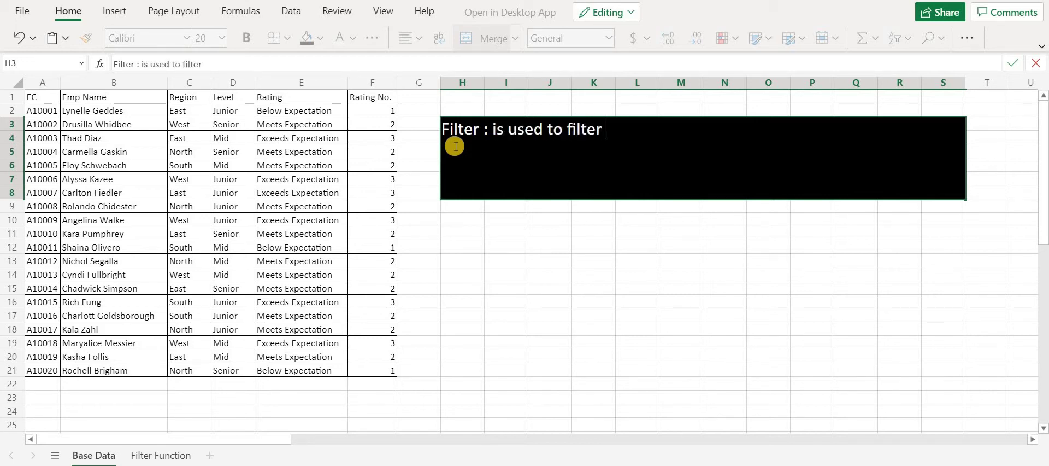
type("a range of dat")
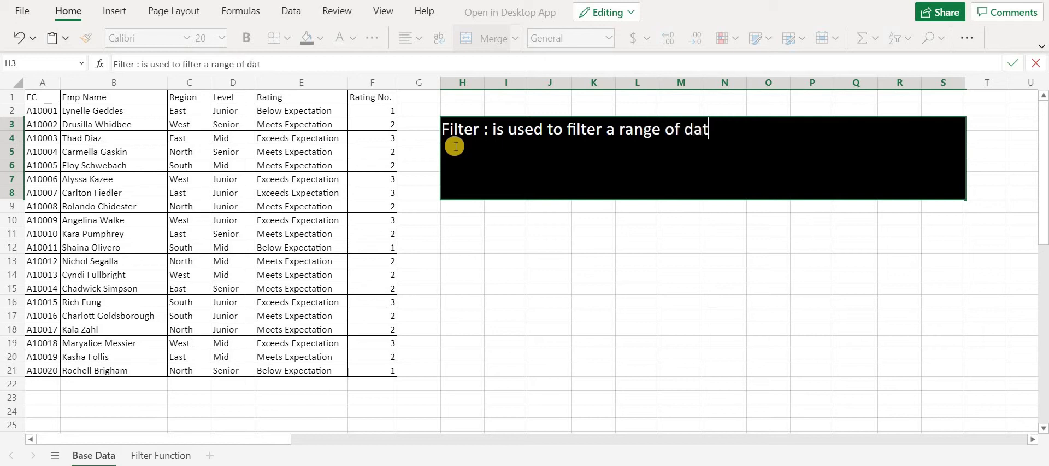
type("a based on the c")
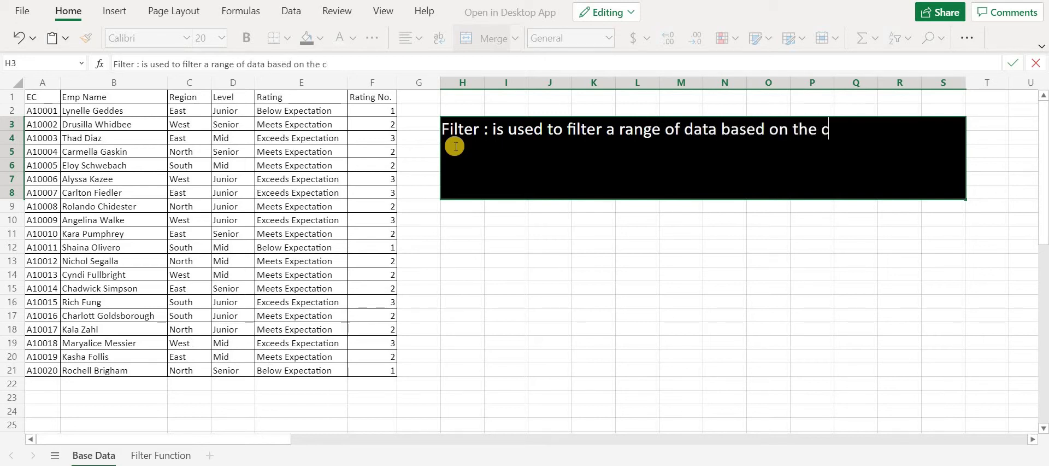
type("riterial specified")
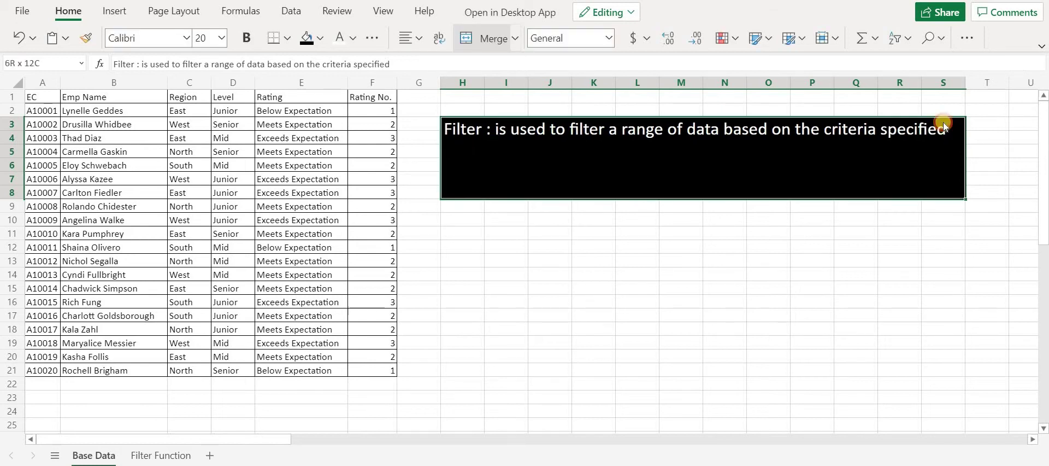
Finish the note and check the East region value in Base Data C2
left_click(186, 115)
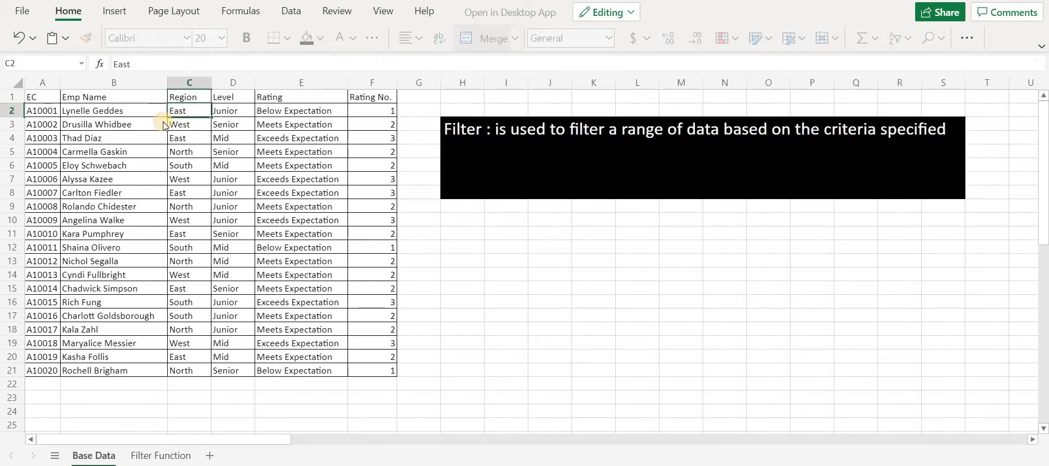
left_click(158, 456)
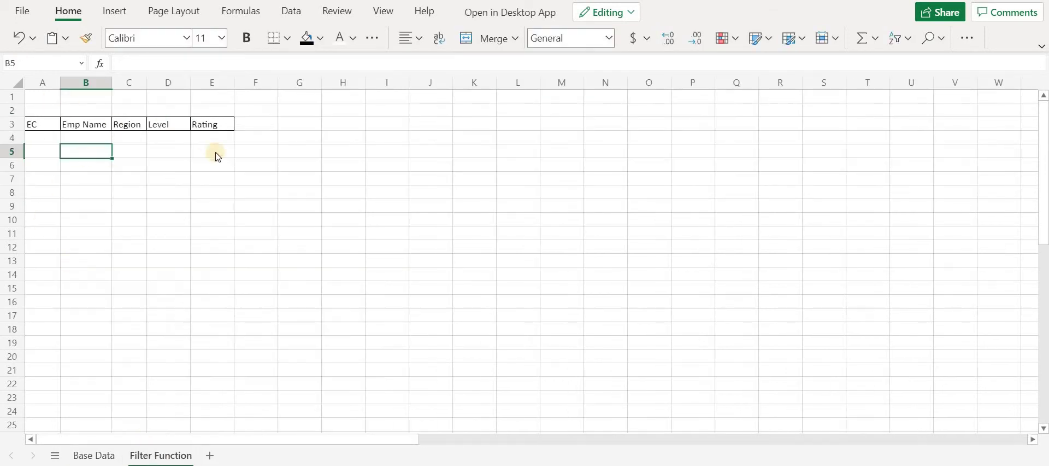
left_click(93, 456)
left_click(198, 110)
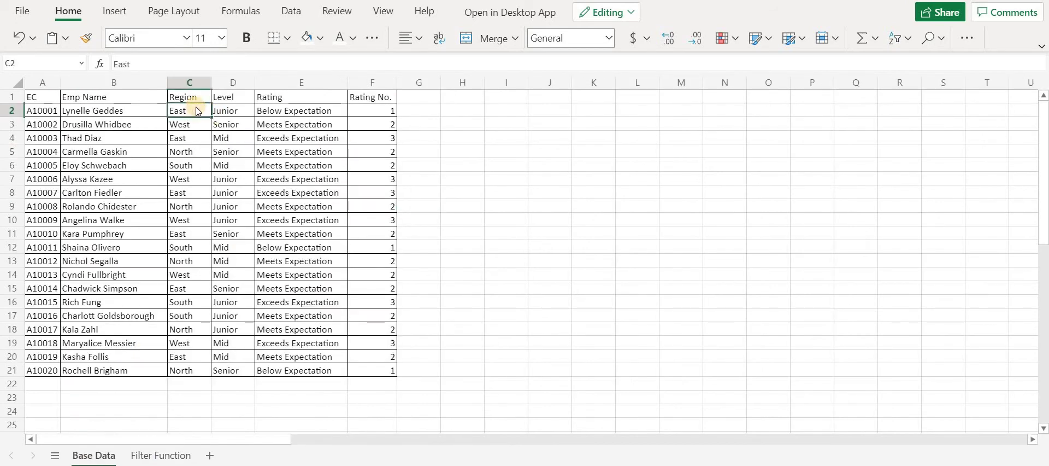
On Filter Function, enter the label Region in A1 and the criterion East in B1
left_click(155, 460)
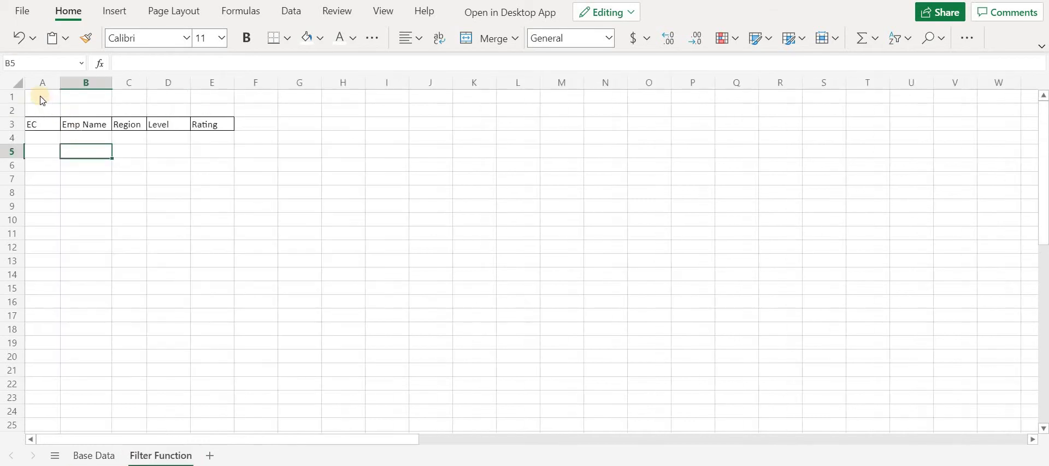
left_click(40, 99)
type("Region")
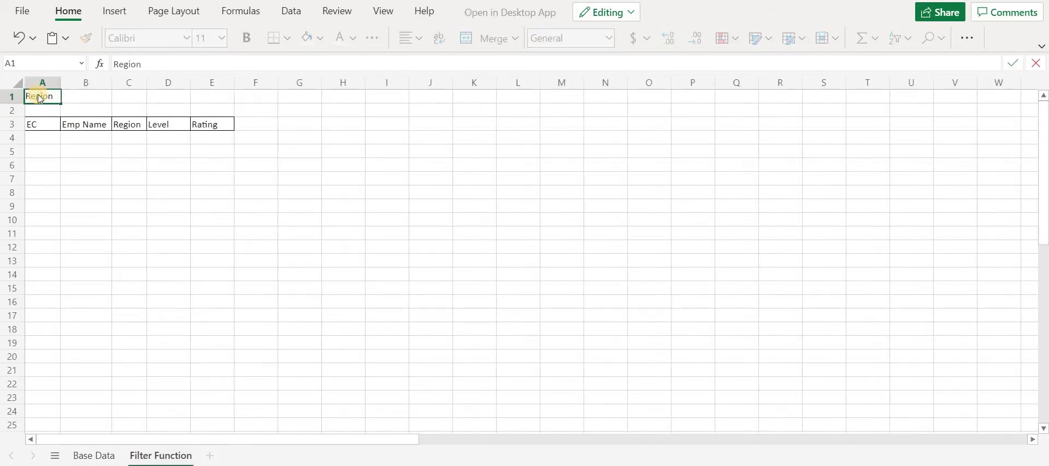
key("Tab")
type("East")
key("Return")
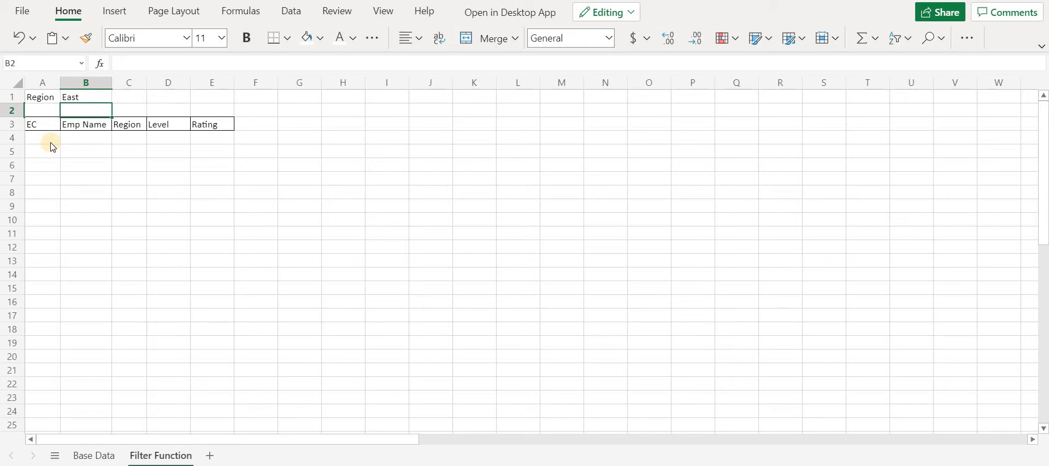
Start a FILTER formula in A4 with source range 'Base Data'!A2:F21
left_click(51, 143)
type("=filt")
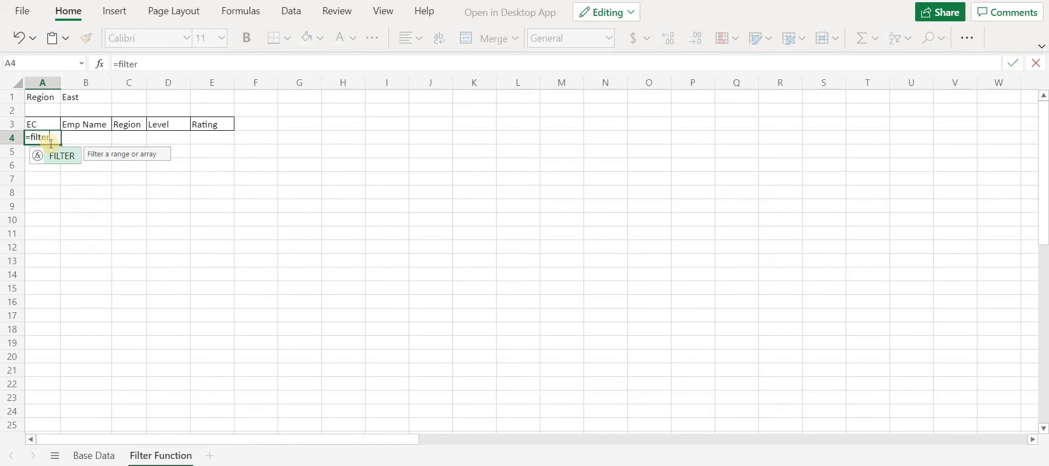
type("er")
key("Tab")
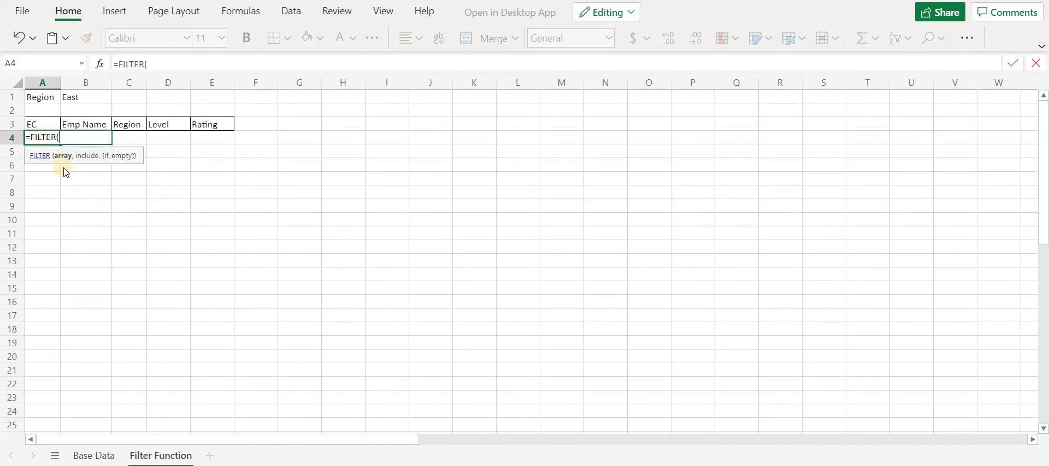
left_click(91, 455)
left_click(42, 113)
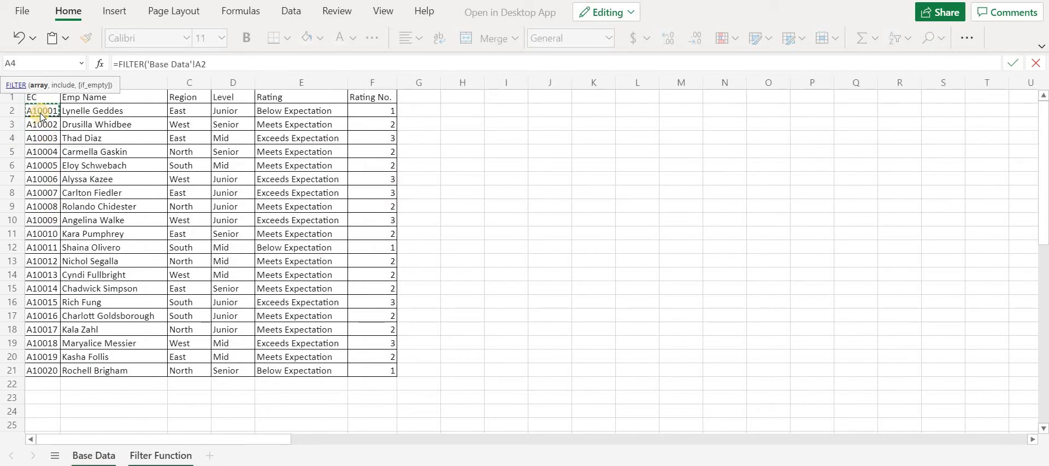
key("ctrl+shift+Right")
key("ctrl+shift+Down")
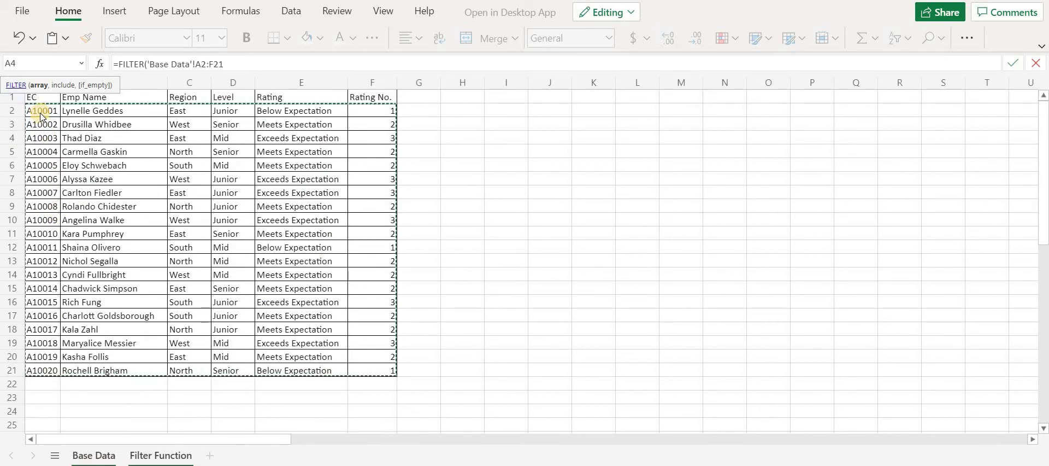
type(",")
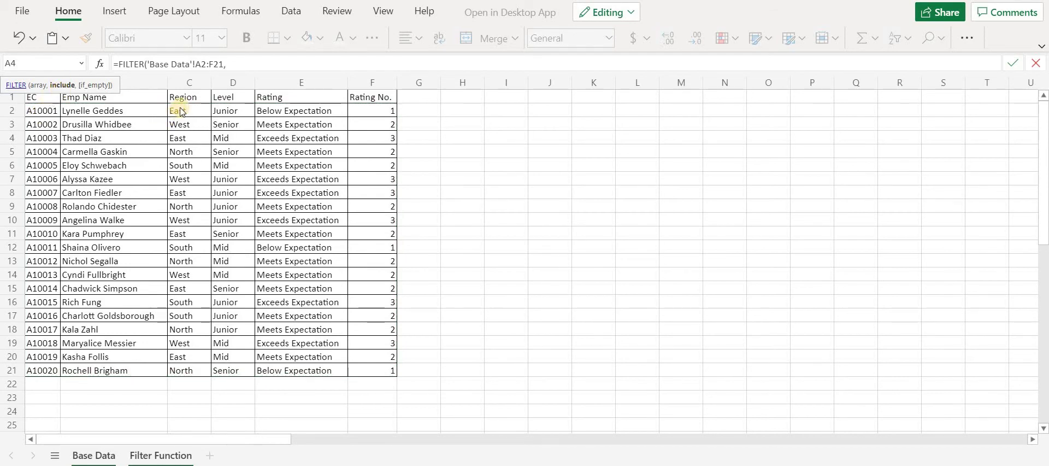
Add the Region condition 'Base Data'!C2:C21= to the FILTER formula
left_click(154, 455)
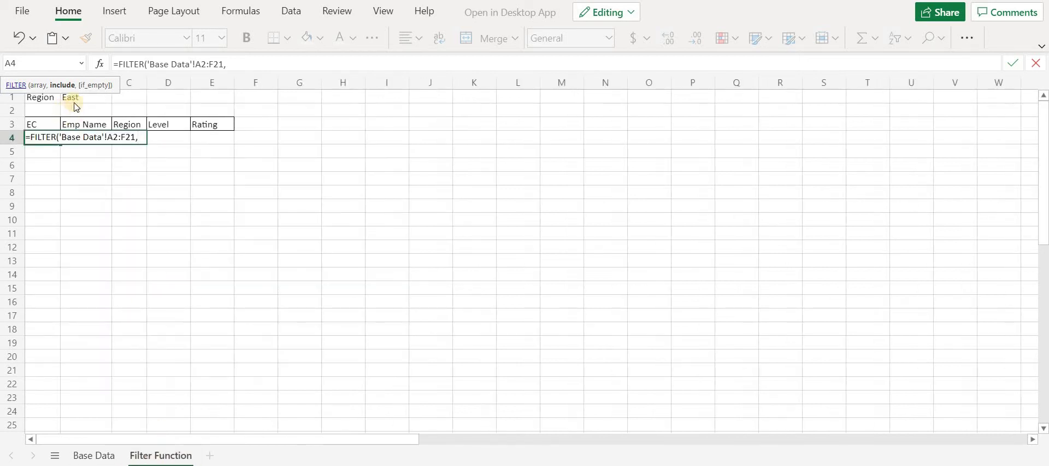
left_click(91, 454)
left_click(238, 66)
type(",")
left_click(183, 113)
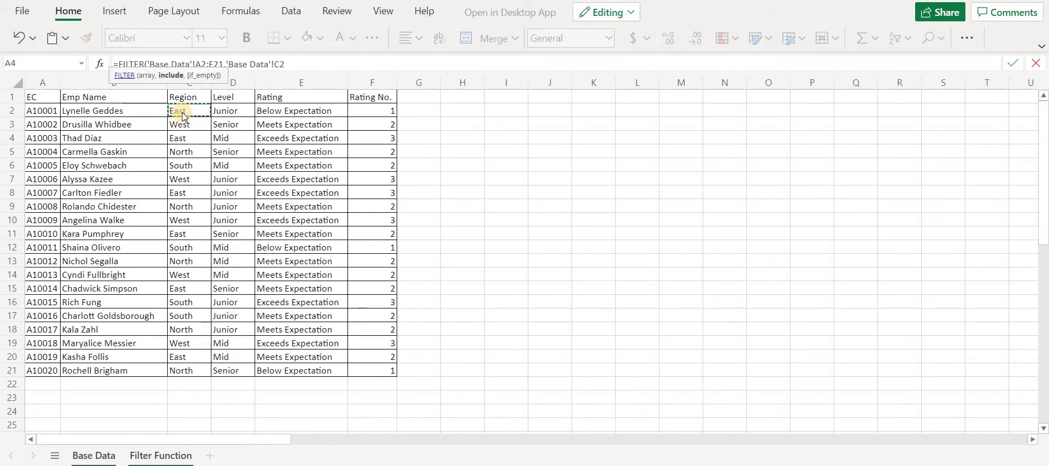
type(":C21=")
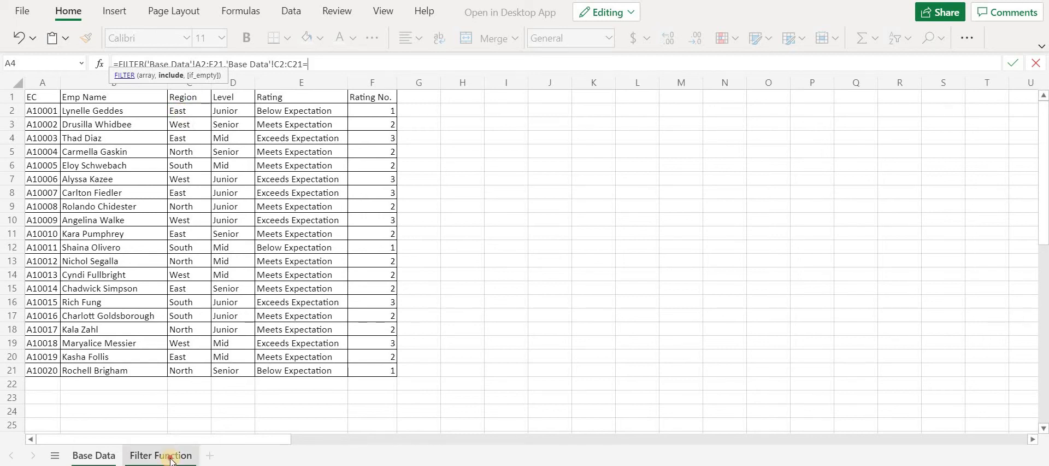
Compare the regions against B1 and commit the FILTER, listing the six East employees
left_click(161, 456)
left_click(90, 102)
type(")")
key("Return")
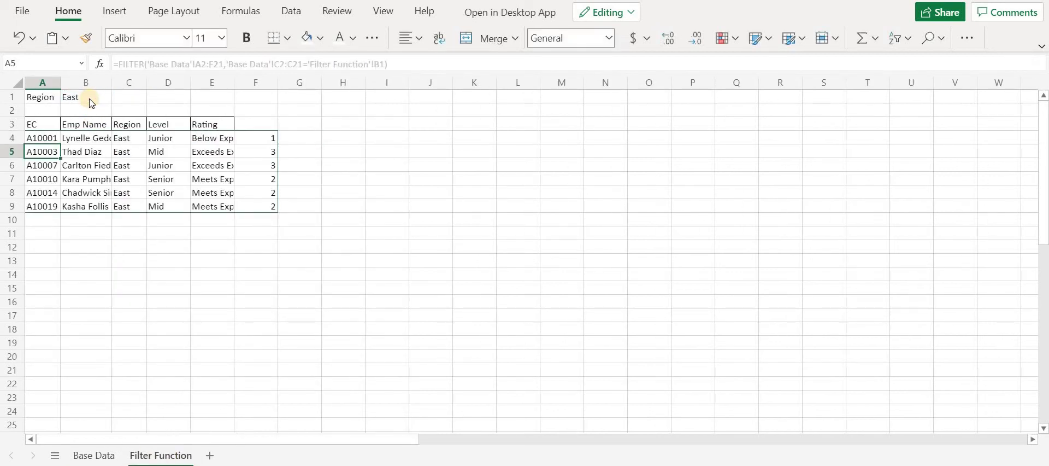
Auto-fit column E and add the header 'Rating No.' in F3
double_click(239, 82)
left_click(290, 124)
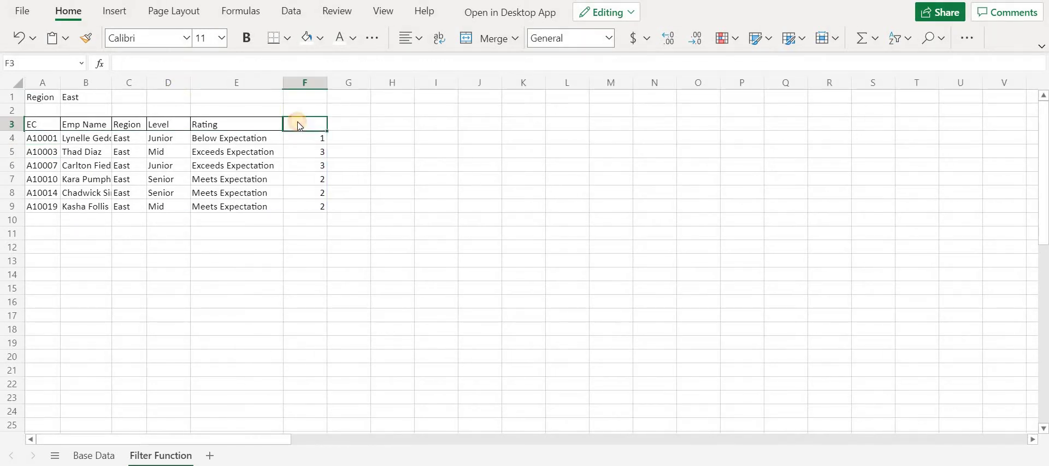
type("Rating No.")
left_click(340, 136)
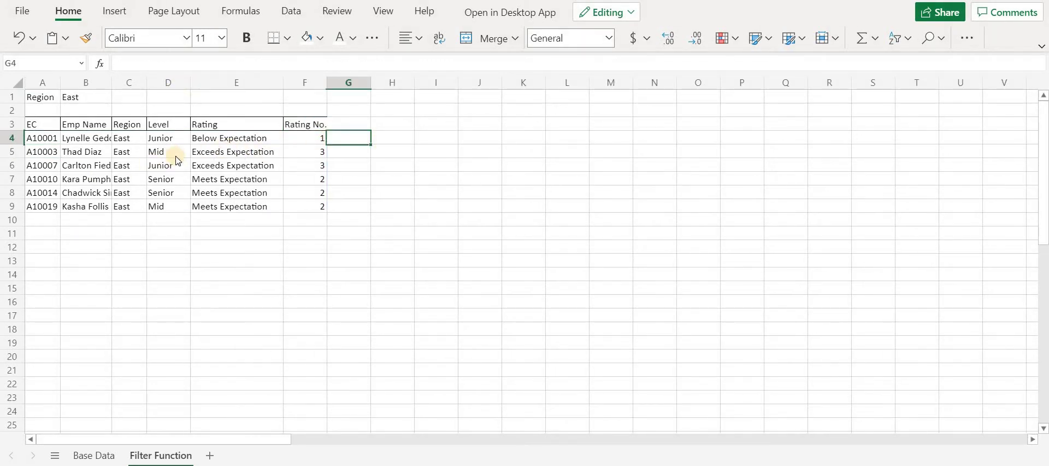
left_click(103, 97)
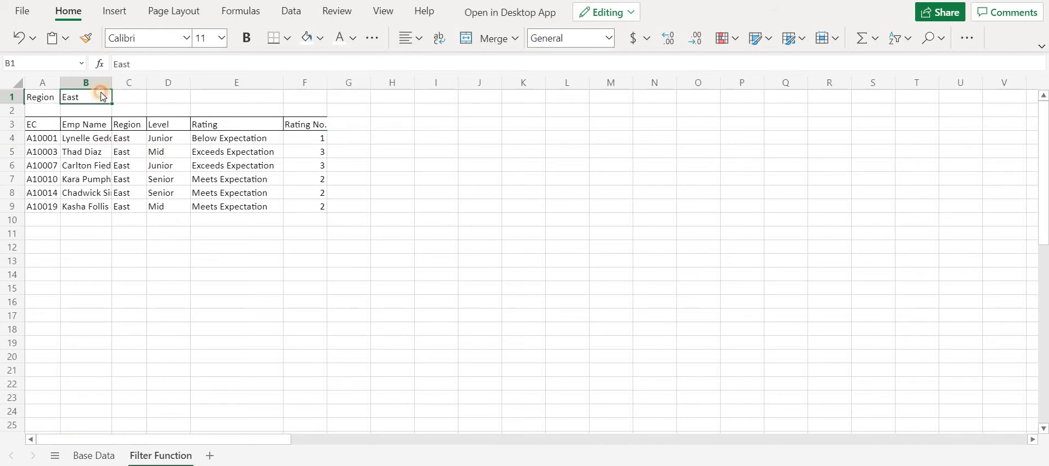
Change the B1 region criterion to Central, making A4 return #CALC!
type("Central")
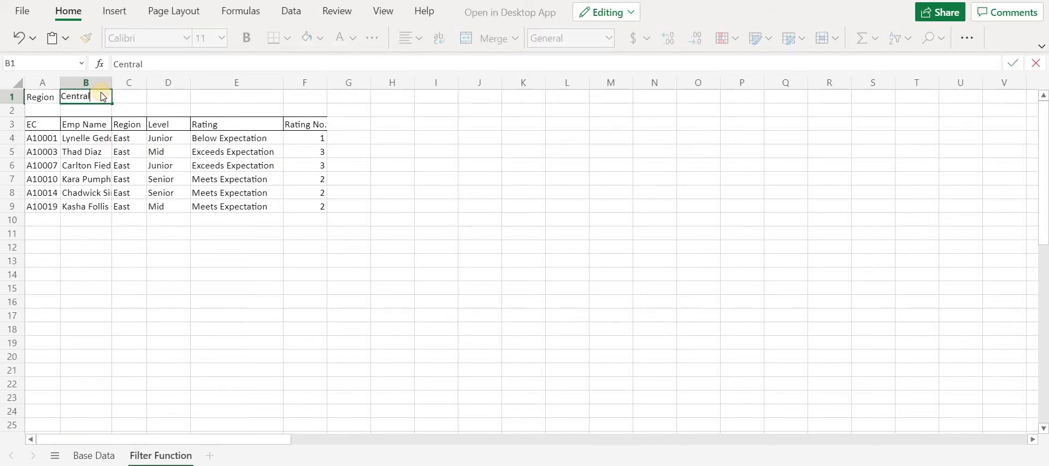
key("Return")
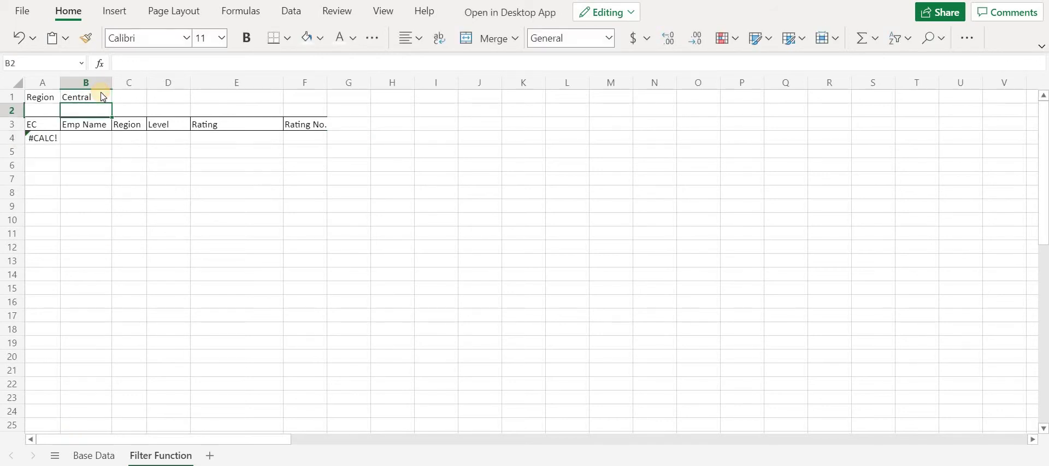
Add the fallback "Data not available" as the FILTER's third argument in A4 and review the result
left_click(39, 139)
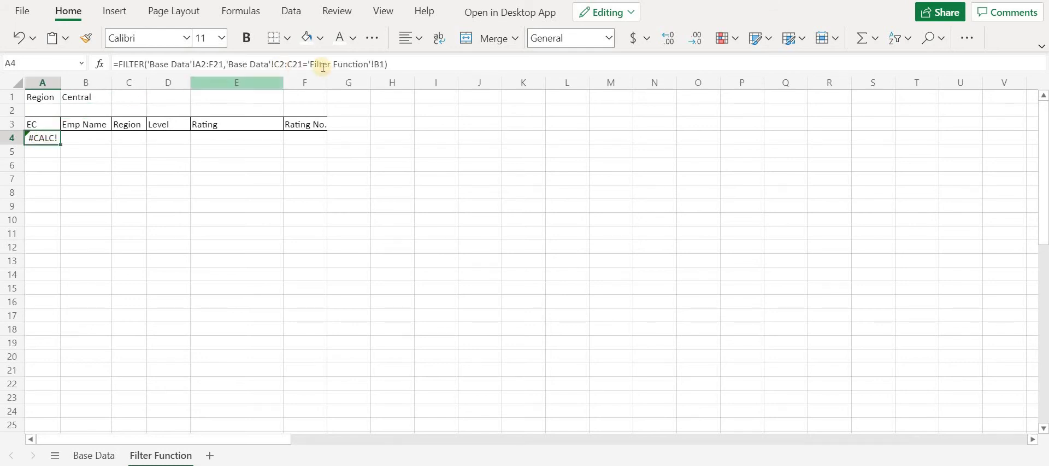
left_click(413, 59)
key("BackSpace")
type(",")
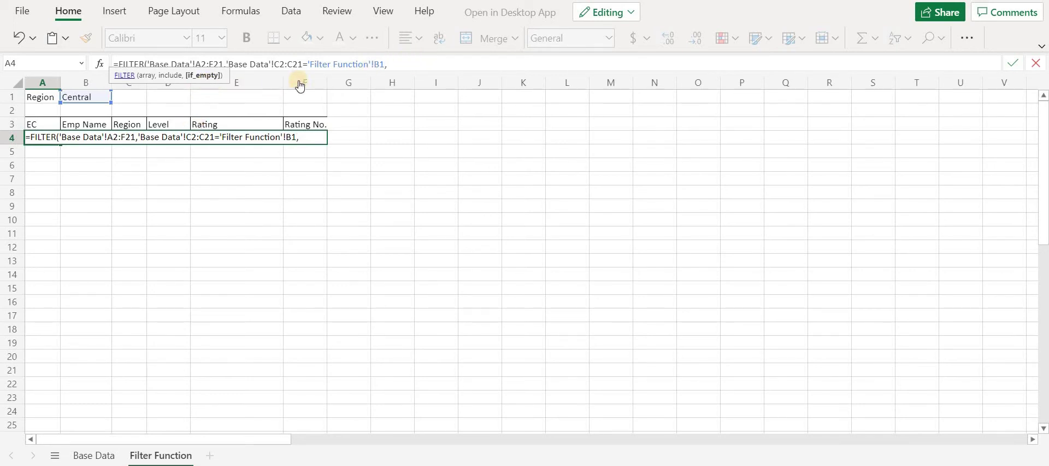
type("\"Data not a")
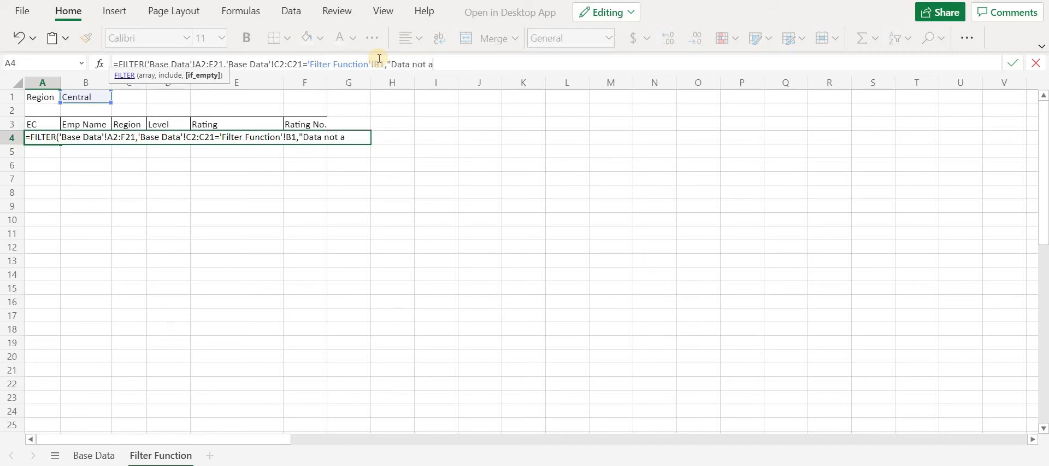
type("vailable\")")
key("Return")
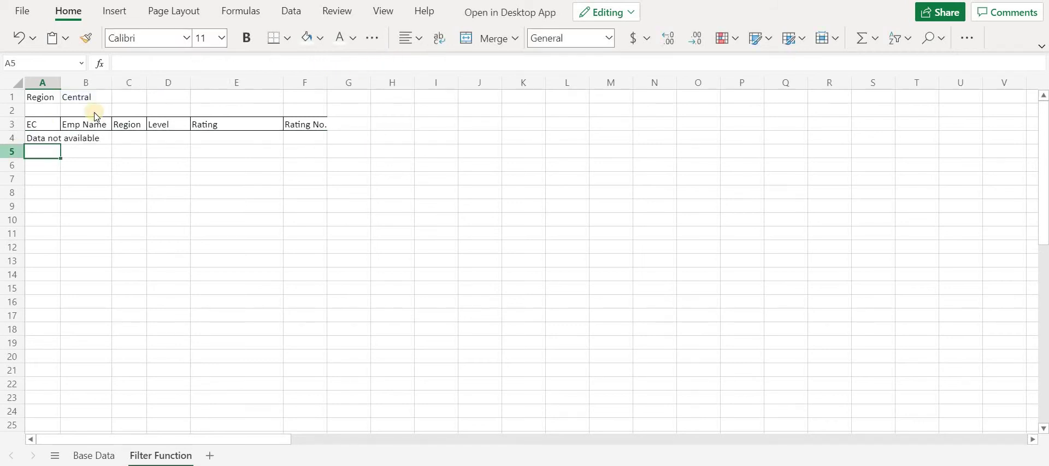
left_click(101, 100)
left_click(41, 142)
left_click(42, 153)
Set the region criterion in B1 back to East
left_click(76, 102)
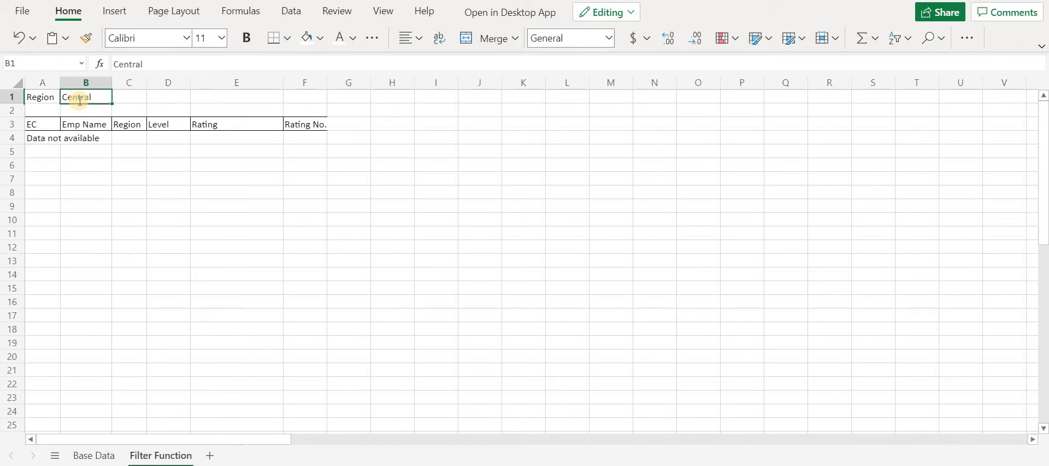
type("East")
key("Return")
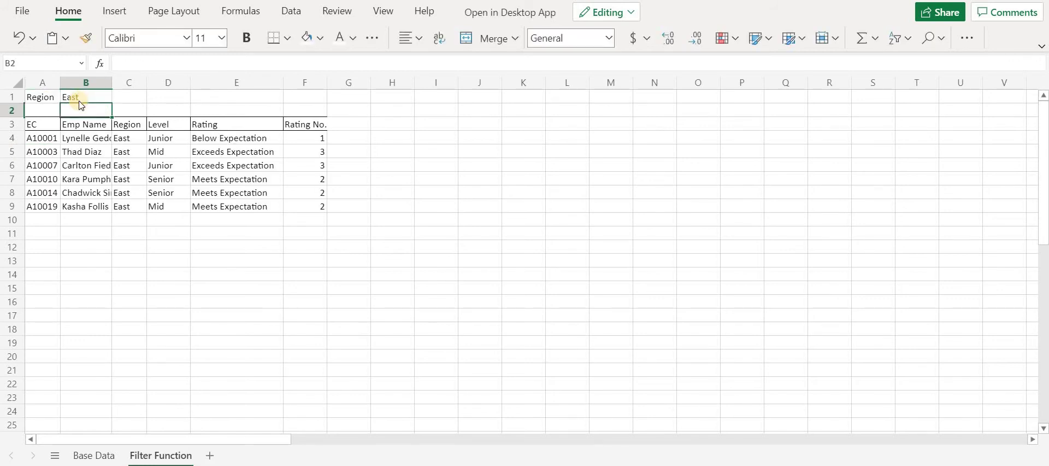
Enter the note Rating in D1 and '2 or greater than 2' in E1
left_click(175, 99)
type("Rating")
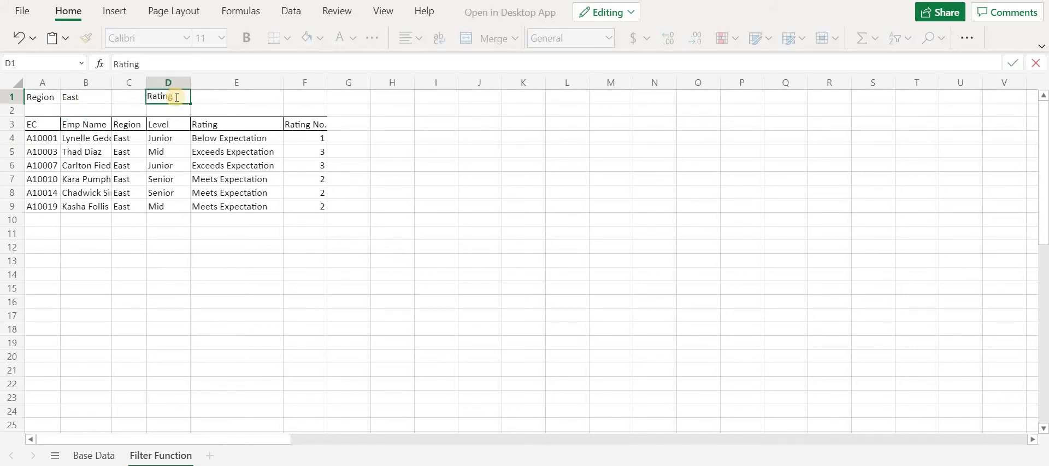
key("Tab")
type("2 or greater t")
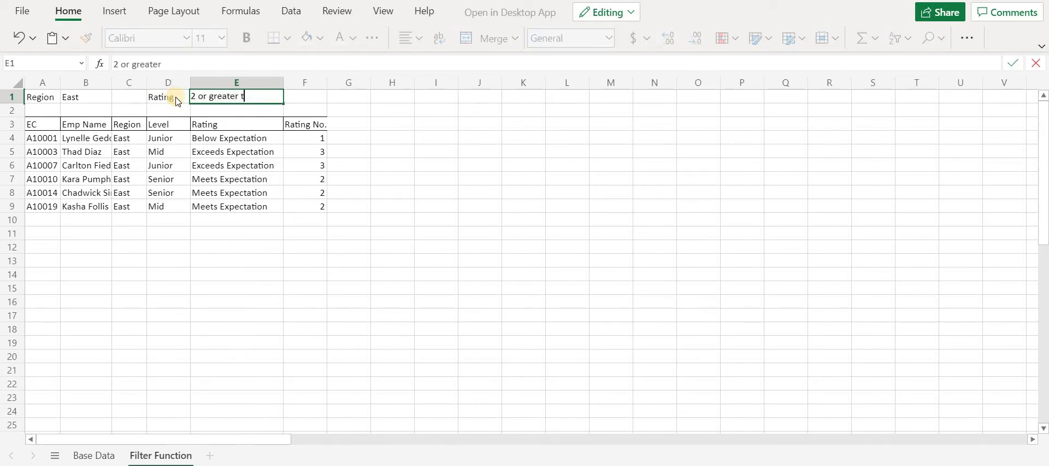
type("han 2")
left_click(38, 140)
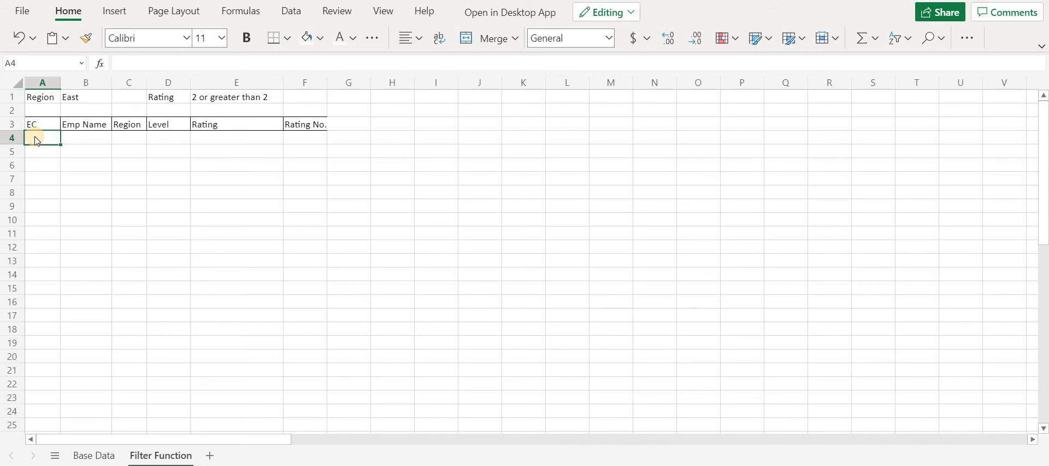
Start a new FILTER in A4 with source range 'Base Data'!A2:F21
type("=fi")
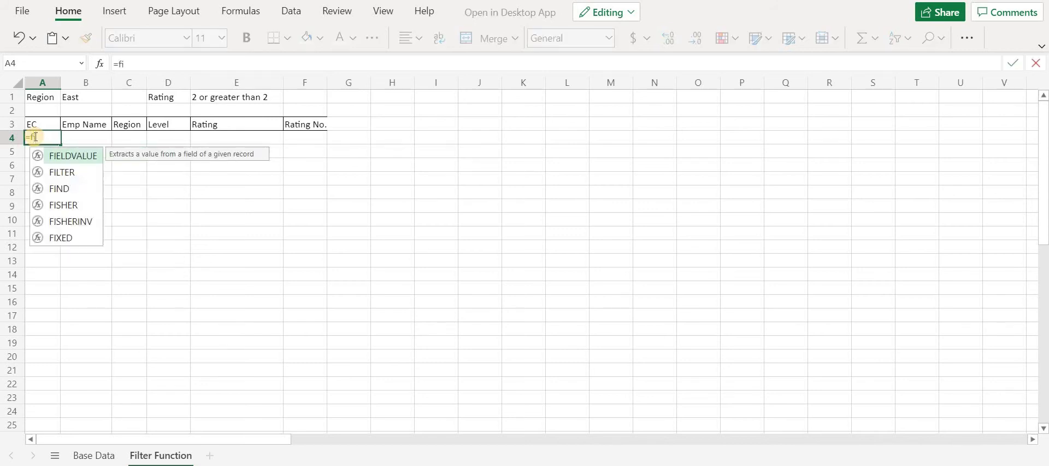
type("lter")
key("Tab")
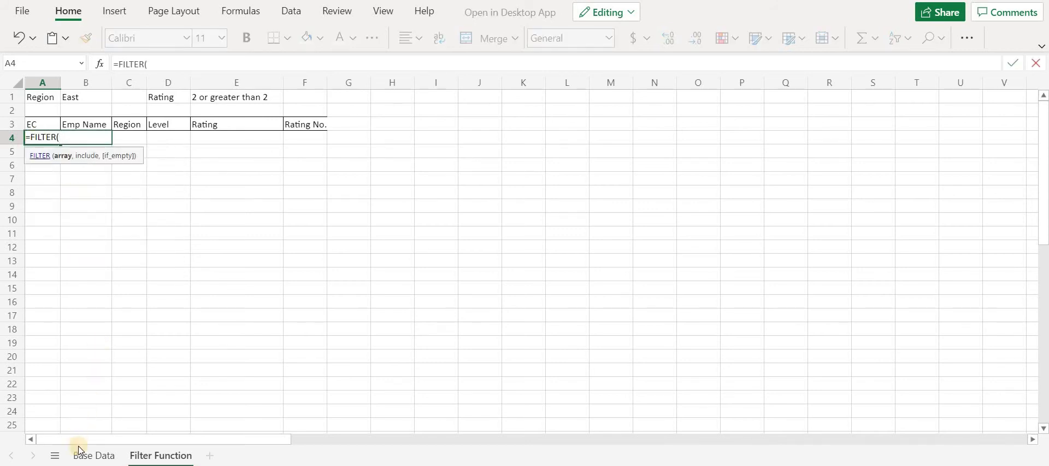
left_click(82, 454)
left_click(48, 114)
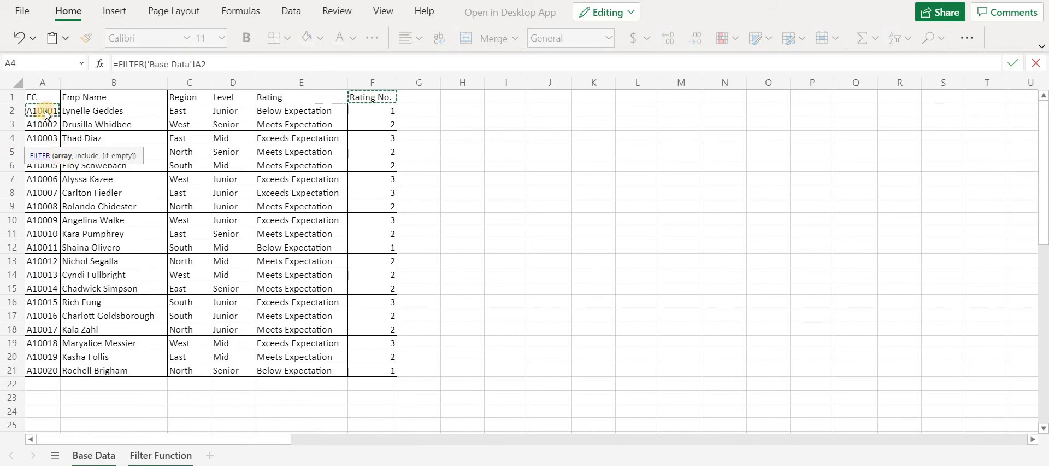
key("ctrl+shift+Right")
key("ctrl+shift+Down")
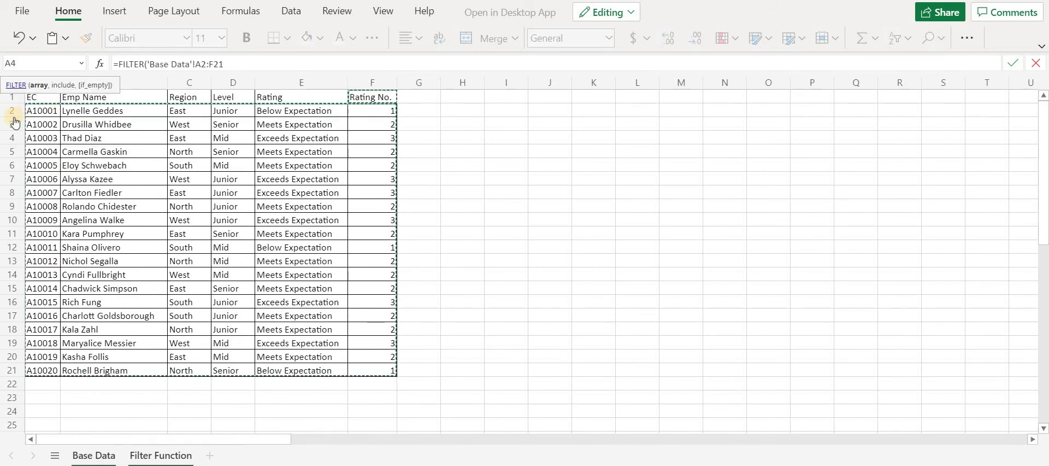
type(",")
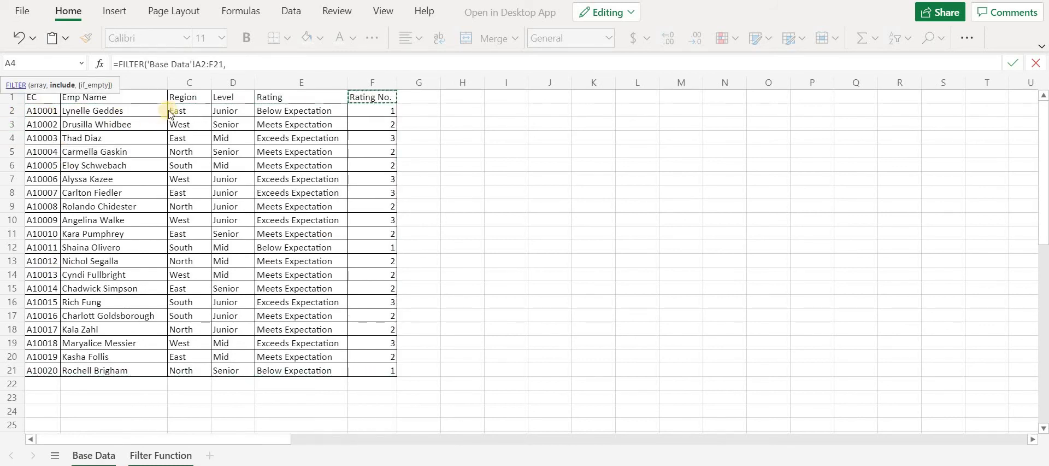
Add the bracketed condition ('Base Data'!C2:C21='Filter Function'!B1) for the East region
left_click(177, 111)
key("ctrl+shift+Down")
type("=")
left_click(175, 458)
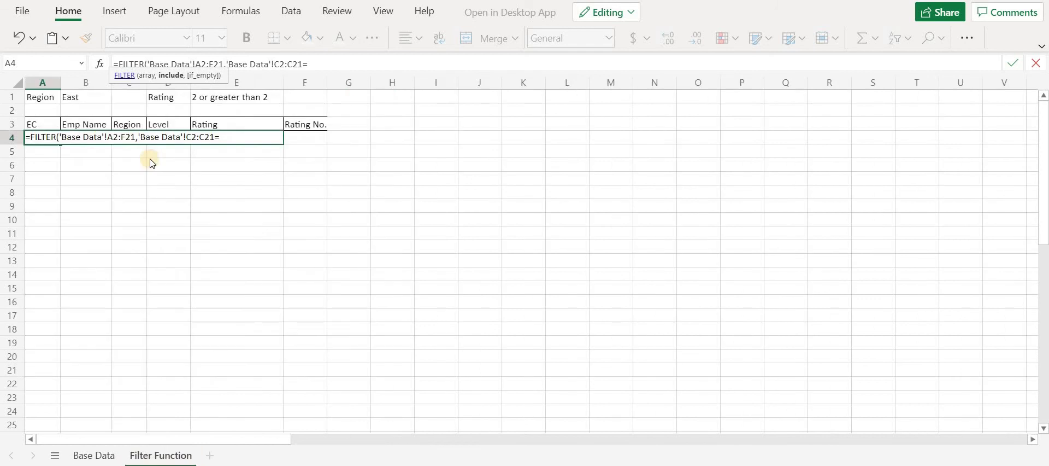
left_click(87, 99)
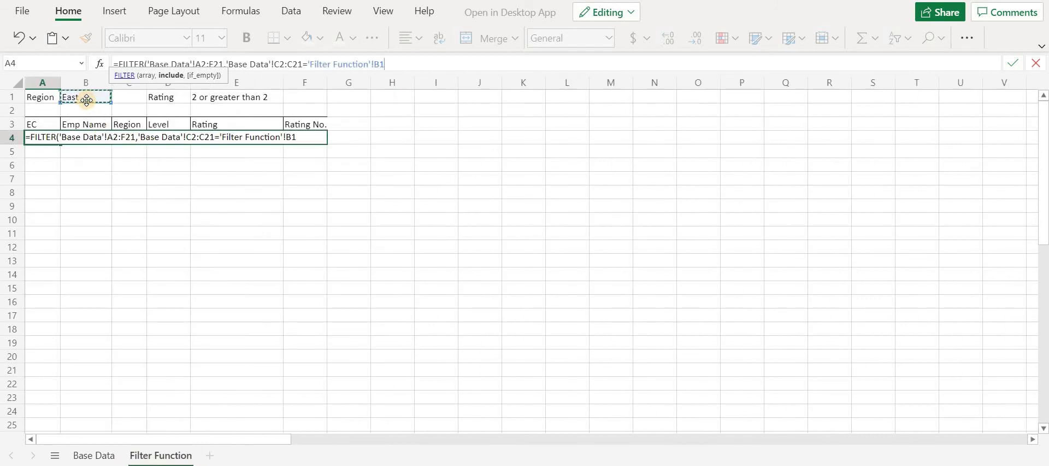
key("Left")
key("Left")
key("Left")
key("Left")
key("Left")
key("Left")
key("Left")
key("Left")
key("Left")
key("Left")
key("Left")
key("Left")
key("Left")
key("Left")
key("Left")
key("Left")
key("Left")
key("Left")
key("Left")
key("Left")
type("(")
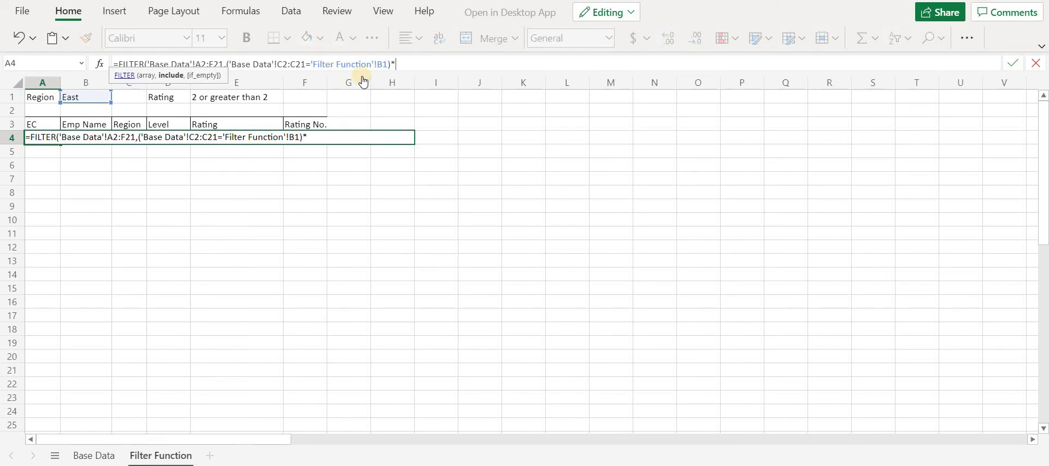
Add the rating condition 'Base Data'!F2:F21>=2 and commit, spilling five East rows
left_click(409, 66)
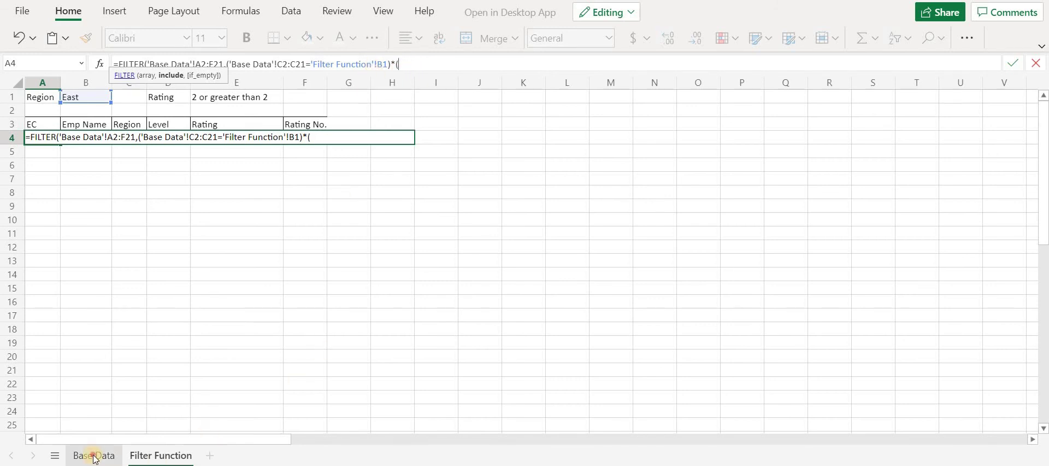
left_click(354, 112)
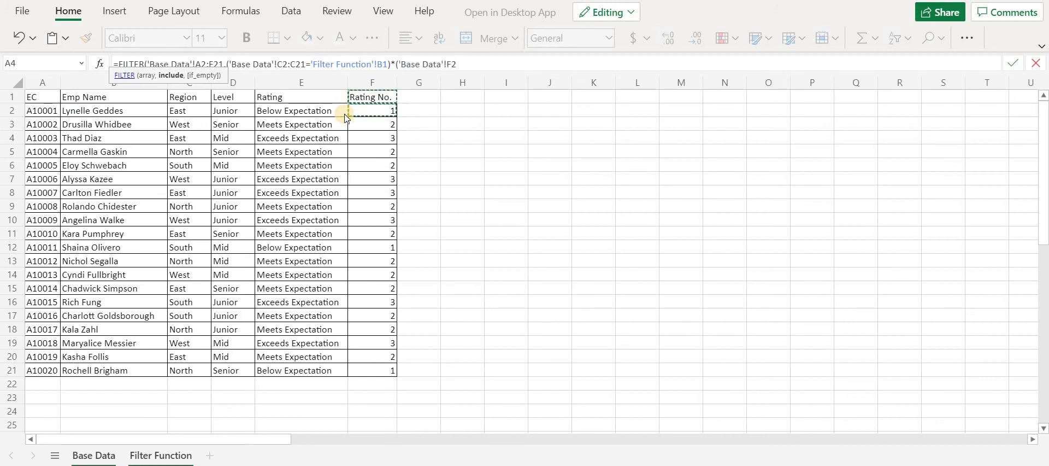
type(":F21")
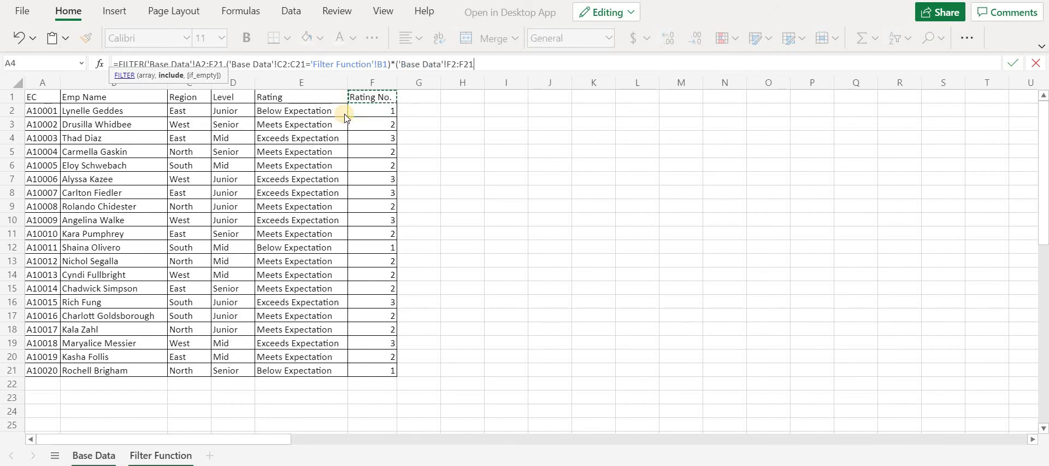
type(">=2)")
key("Return")
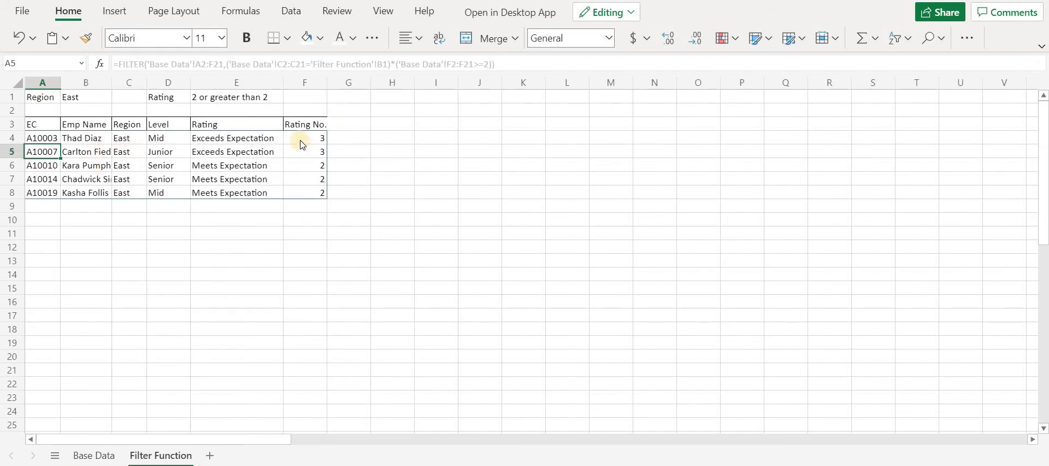
Auto-fit column B to show full employee names, then review the Region and Rating No. results
double_click(111, 82)
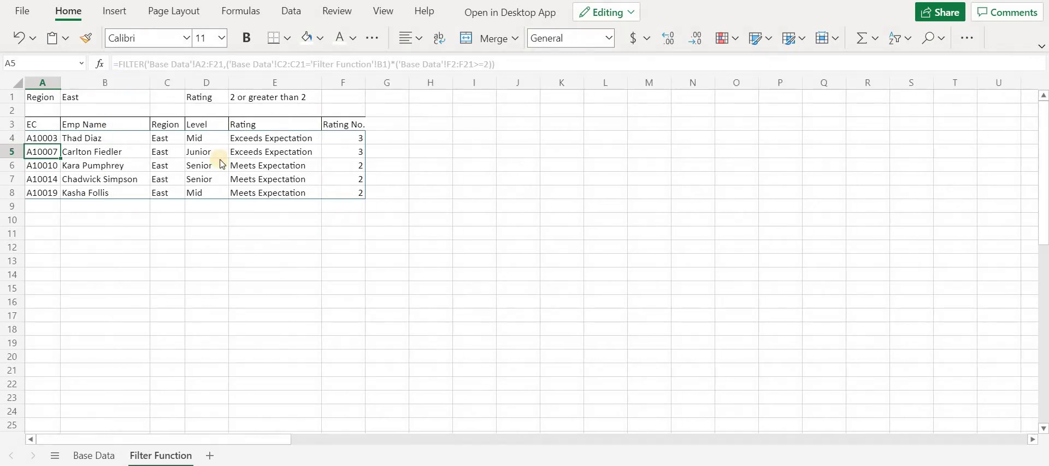
left_click_drag(156, 138, 159, 191)
left_click_drag(341, 138, 344, 192)
left_click(274, 229)
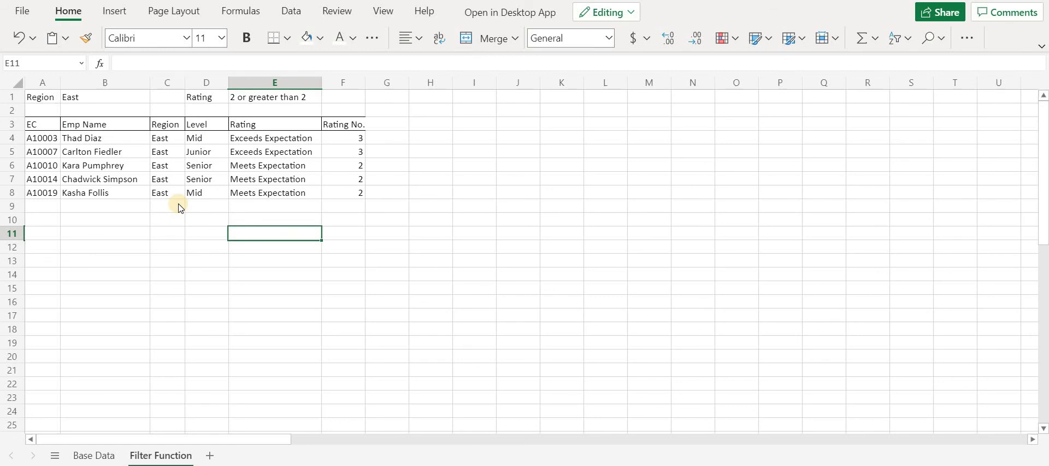